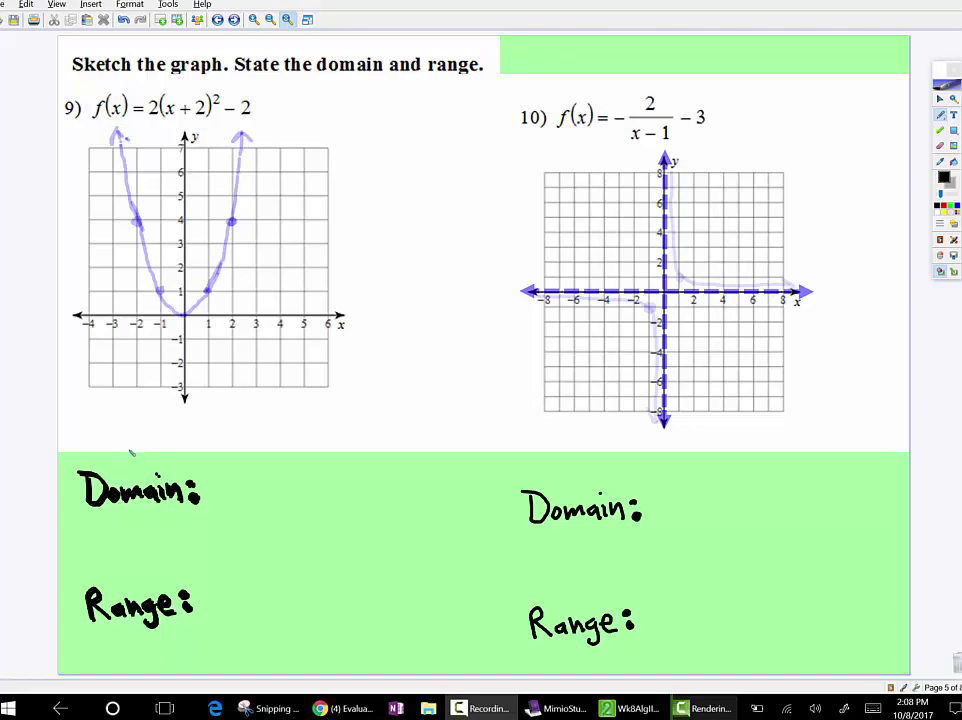
Begin handwriting 'Behavior of x' above problem 9's Domain label
mouse_move(102, 461)
mouse_down()
mouse_move(119, 443)
mouse_move(120, 461)
mouse_move(101, 462)
mouse_move(135, 450)
mouse_move(236, 455)
mouse_move(253, 440)
mouse_move(296, 457)
mouse_up()
Finish 'behavior of x', write 'behavior of y' above Range, dot the vertex, and start the range with '['
drag(296, 440, 280, 457)
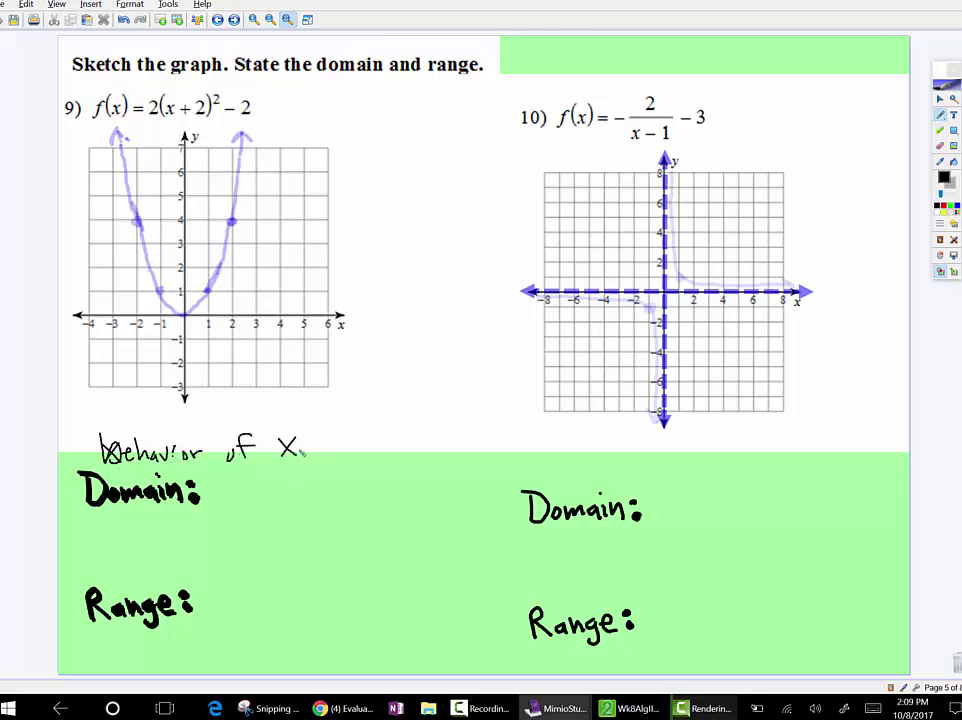
mouse_move(105, 551)
mouse_down()
mouse_move(116, 569)
mouse_move(159, 572)
mouse_move(171, 560)
mouse_move(176, 572)
mouse_move(186, 562)
mouse_move(289, 555)
mouse_move(286, 568)
mouse_up()
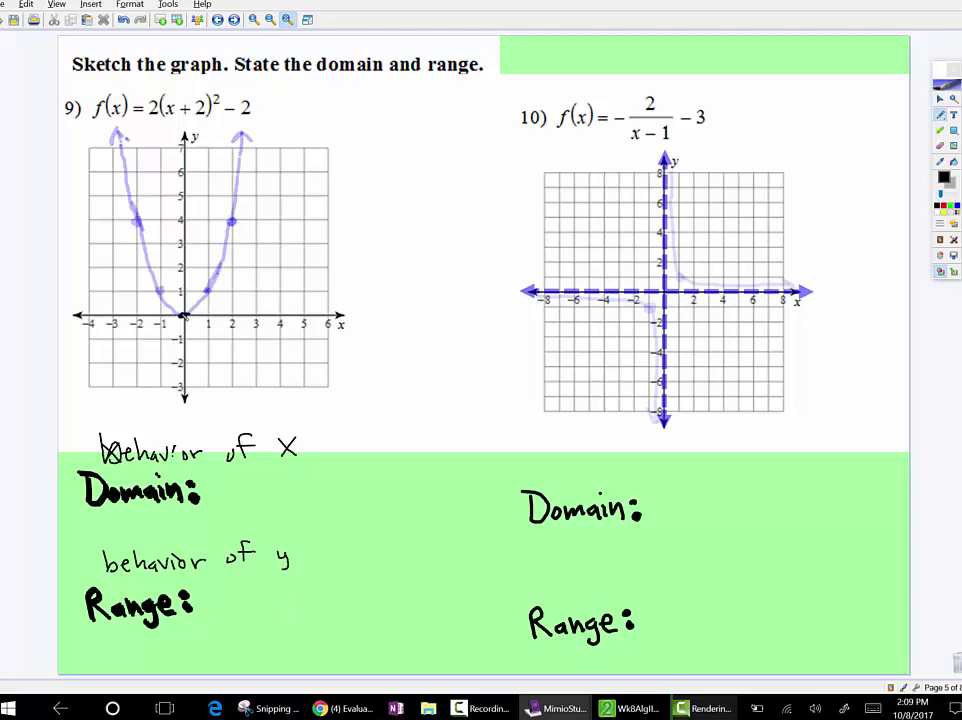
click(183, 315)
mouse_move(234, 580)
mouse_down()
mouse_move(224, 605)
mouse_move(244, 619)
mouse_up()
Complete the range as [0, ∞), add an up arrow and arrowheads, and a double arrow under graph 9
drag(246, 589, 263, 610)
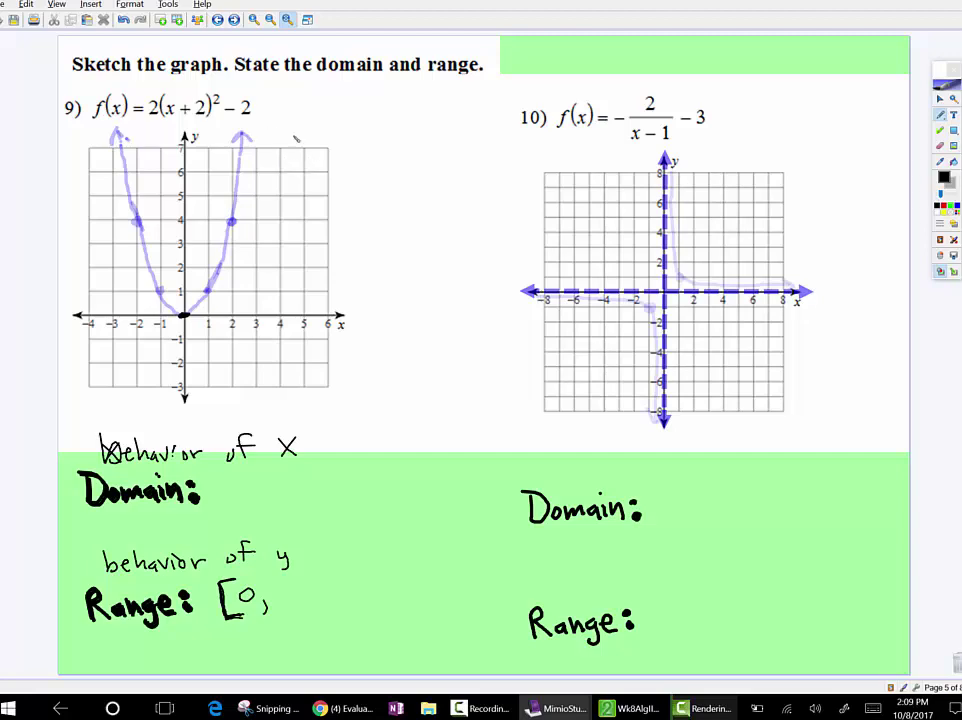
mouse_move(286, 126)
mouse_down()
mouse_move(285, 88)
mouse_move(295, 101)
mouse_up()
drag(110, 141, 127, 140)
mouse_move(279, 594)
mouse_down()
mouse_move(307, 579)
mouse_move(309, 613)
mouse_up()
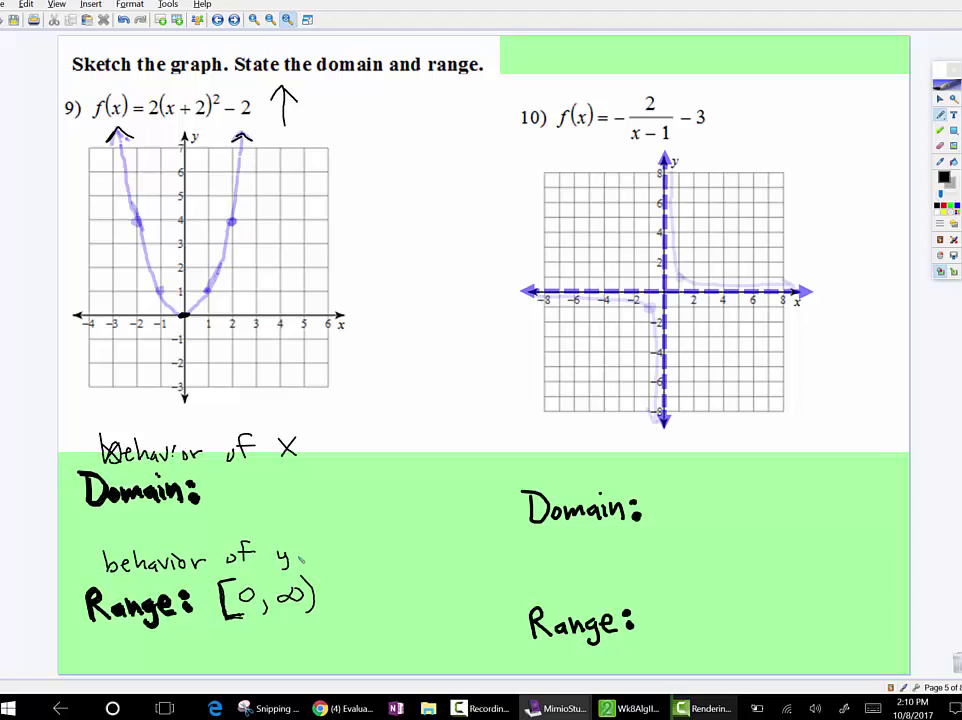
mouse_move(161, 341)
mouse_down()
mouse_move(369, 345)
mouse_move(356, 357)
mouse_up()
mouse_move(190, 346)
mouse_down()
mouse_move(72, 347)
mouse_move(190, 344)
mouse_up()
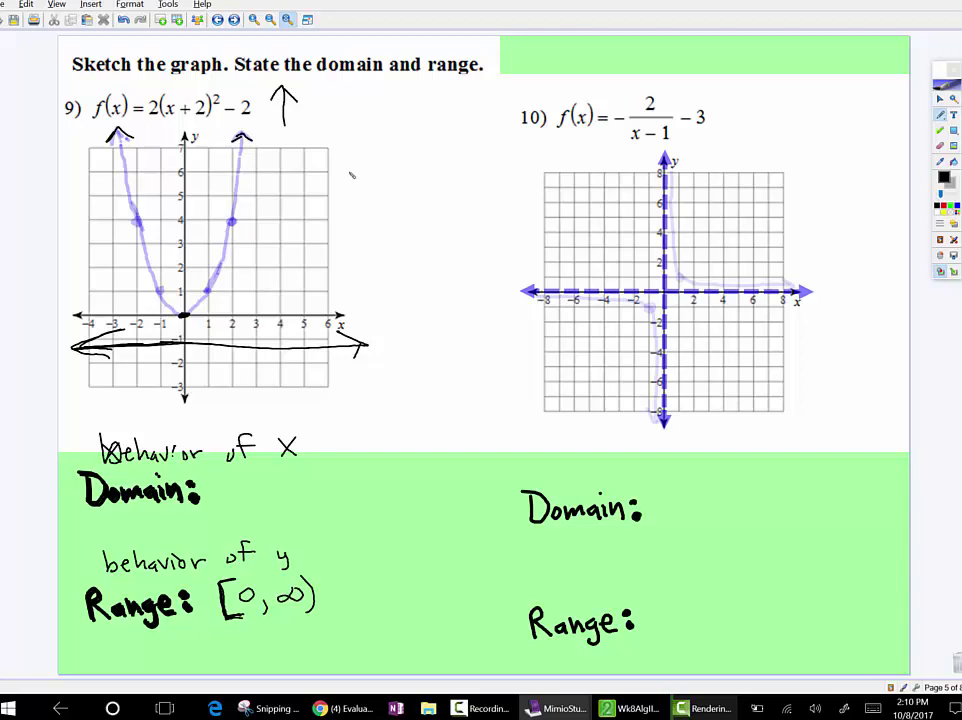
Sketch a U-curve with arrowheads right of graph 9, then erase the lopsided attempt
mouse_move(351, 177)
mouse_down()
mouse_move(378, 237)
mouse_move(401, 252)
mouse_move(458, 236)
mouse_move(505, 158)
mouse_up()
drag(481, 160, 517, 162)
mouse_move(351, 177)
mouse_down()
mouse_move(327, 152)
mouse_move(367, 152)
mouse_up()
click(940, 145)
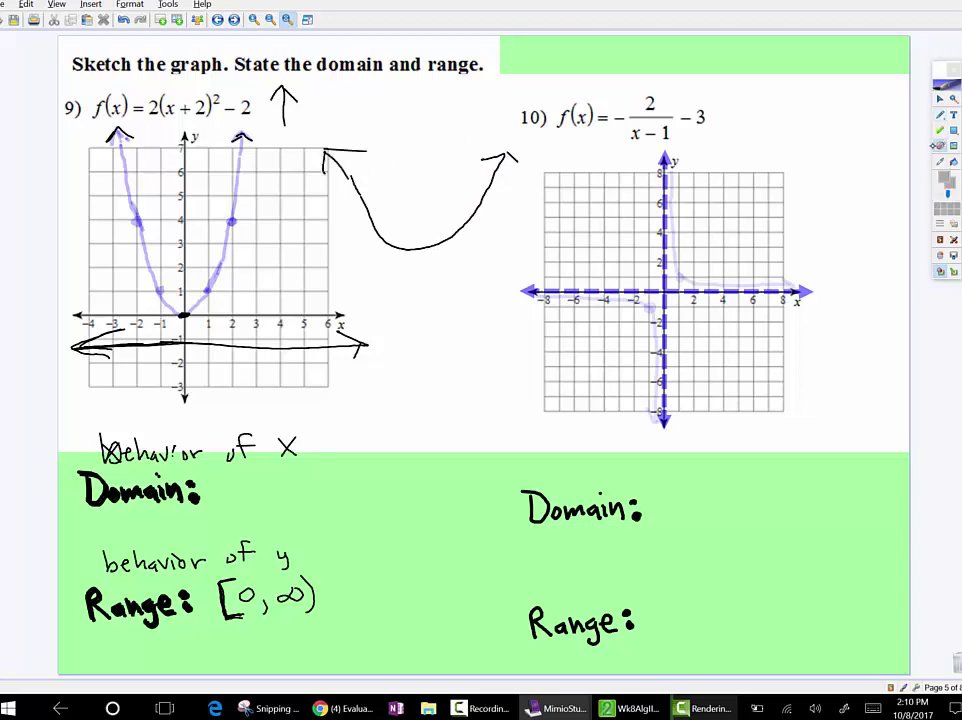
mouse_move(505, 158)
mouse_down()
mouse_move(429, 234)
mouse_move(359, 190)
mouse_move(329, 152)
mouse_move(476, 156)
mouse_move(495, 169)
mouse_move(449, 243)
mouse_move(452, 188)
mouse_up()
click(940, 115)
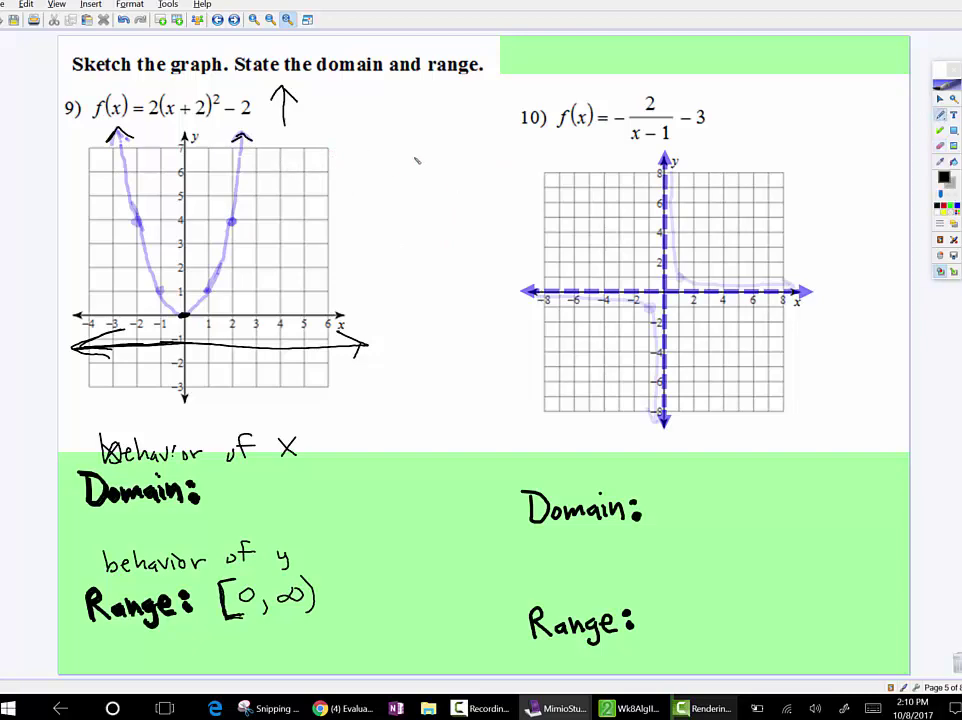
Redraw a cleaner black U with arrowheads, add a left-right arrow, and begin the domain (-∞, ∞)
mouse_move(395, 135)
mouse_down()
mouse_move(406, 182)
mouse_move(451, 188)
mouse_move(457, 135)
mouse_move(468, 143)
mouse_up()
drag(400, 148, 390, 137)
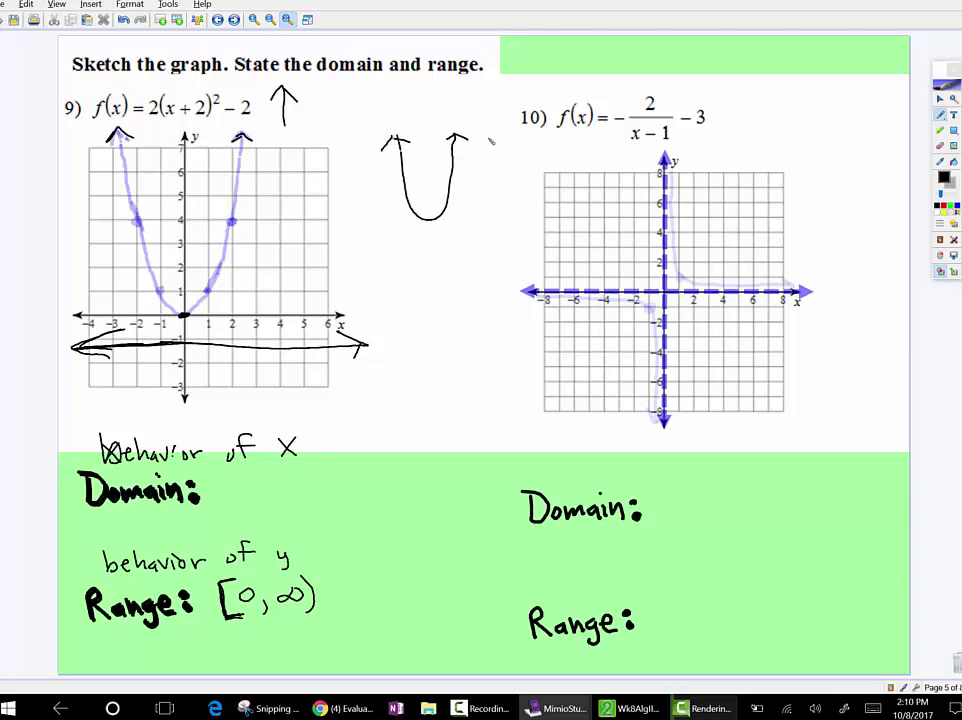
mouse_move(418, 263)
mouse_down()
mouse_move(390, 265)
mouse_move(405, 272)
mouse_move(483, 260)
mouse_move(481, 275)
mouse_up()
mouse_move(239, 481)
mouse_down()
mouse_move(229, 493)
mouse_move(237, 505)
mouse_move(251, 489)
mouse_move(281, 488)
mouse_move(289, 500)
mouse_move(334, 482)
mouse_move(331, 506)
mouse_up()
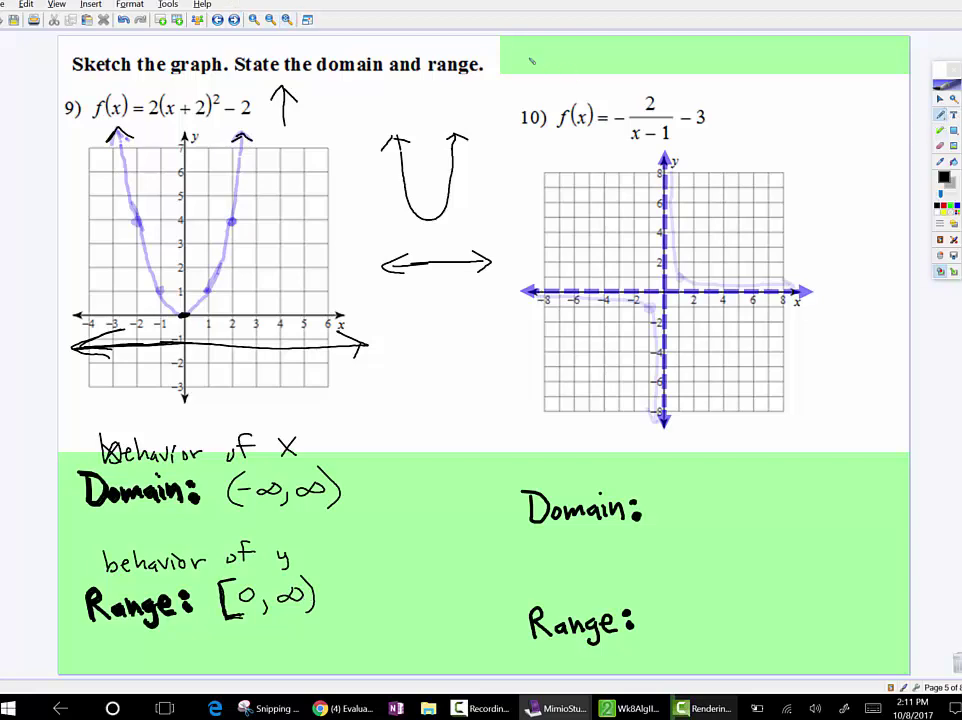
Zoom in on problem 10 and draw arrows pointing at graph 10's upper and lower branches
click(953, 98)
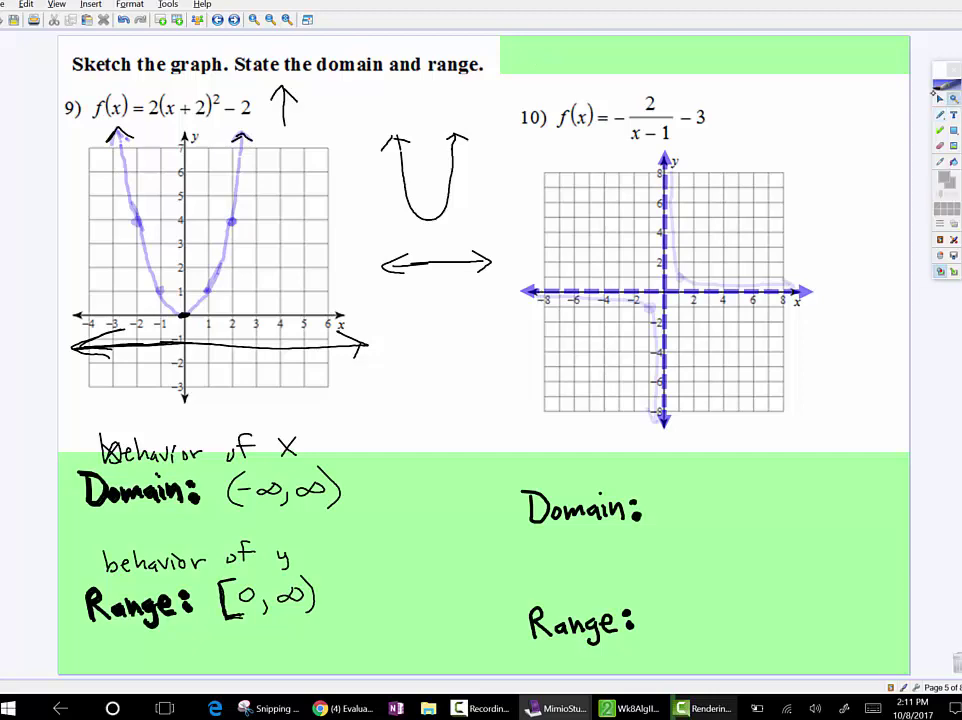
drag(498, 91, 855, 665)
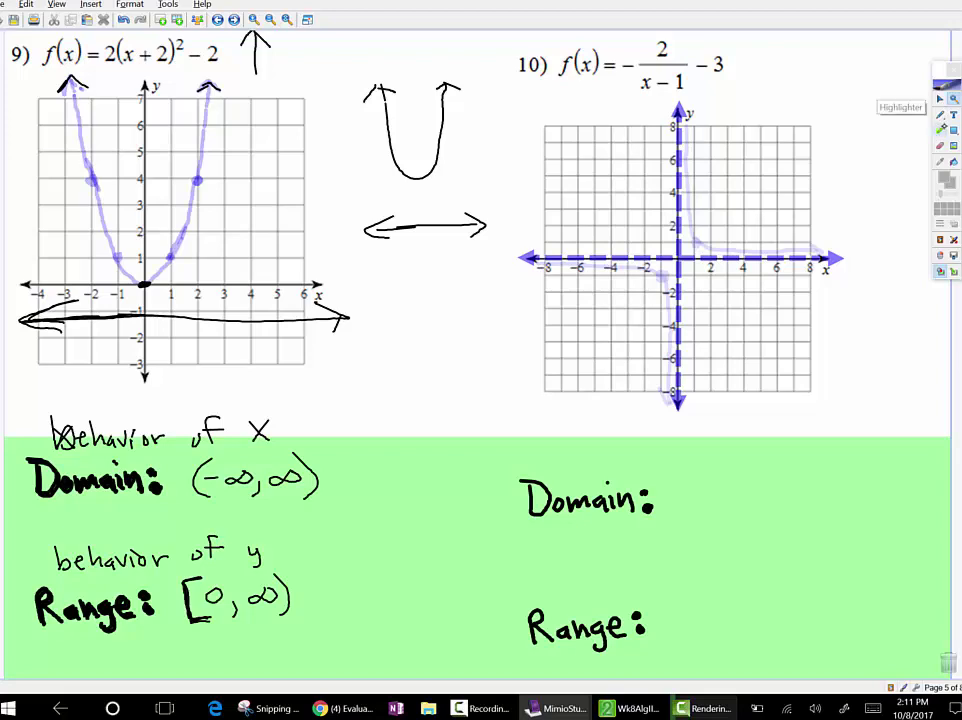
click(940, 116)
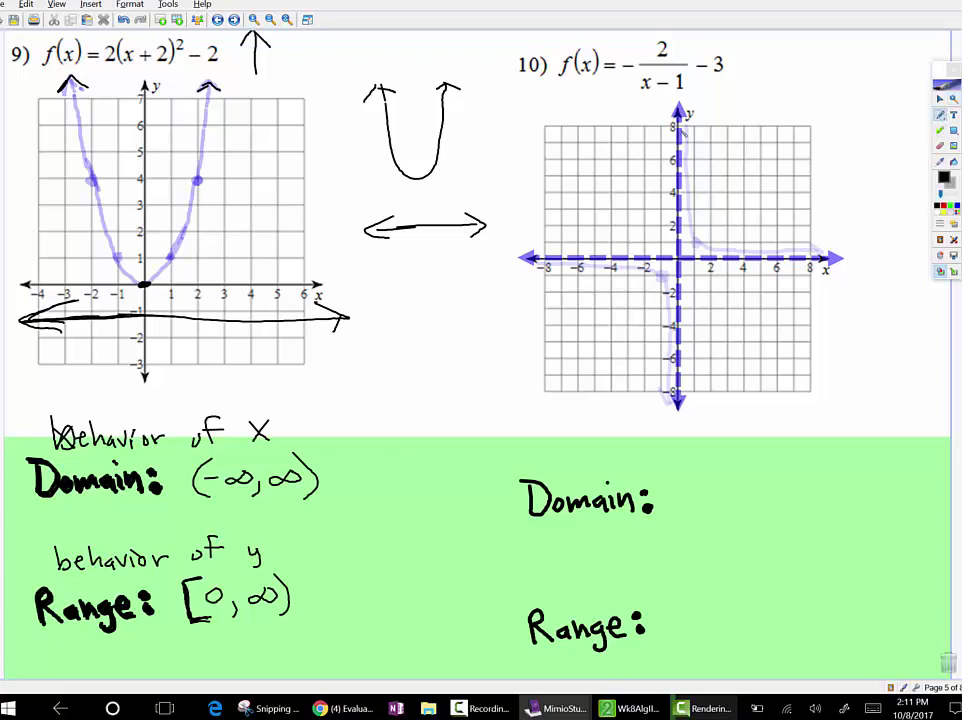
drag(708, 318, 694, 325)
drag(725, 175, 710, 178)
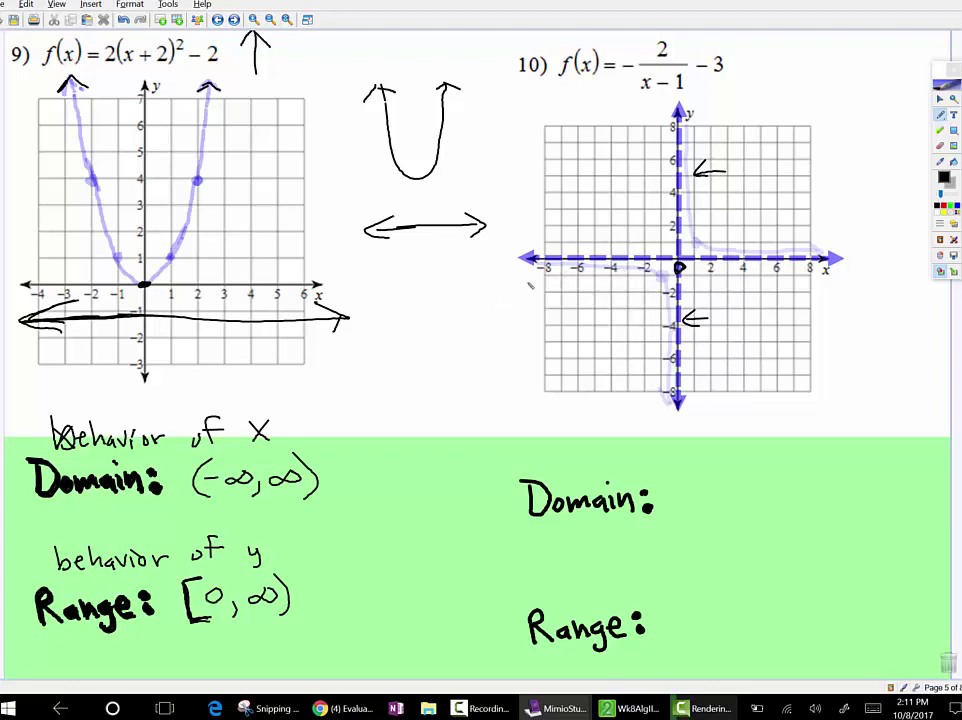
Draw a bold leftward arrow from graph 10 labelled (-∞, 0) and write (-∞, 0) after Domain
mouse_move(533, 281)
mouse_down()
mouse_move(431, 285)
mouse_move(456, 269)
mouse_move(422, 287)
mouse_move(457, 293)
mouse_up()
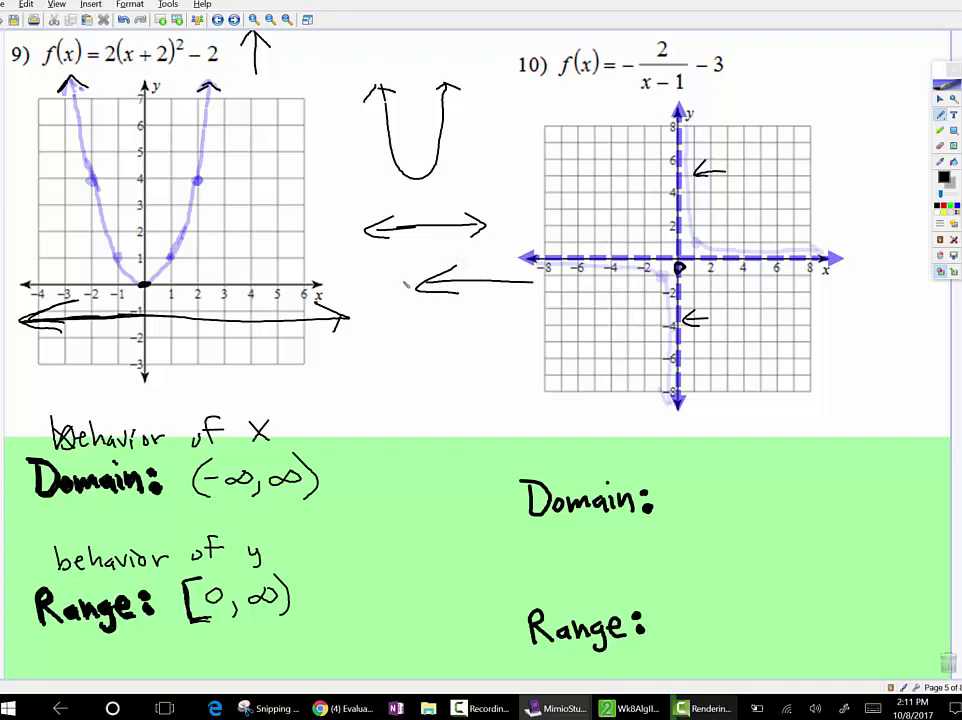
mouse_move(400, 283)
mouse_down()
mouse_move(528, 283)
mouse_move(408, 283)
mouse_move(657, 287)
mouse_up()
mouse_move(470, 299)
mouse_down()
mouse_move(466, 338)
mouse_move(476, 320)
mouse_move(508, 317)
mouse_move(494, 328)
mouse_move(574, 318)
mouse_move(558, 313)
mouse_move(580, 297)
mouse_move(595, 330)
mouse_up()
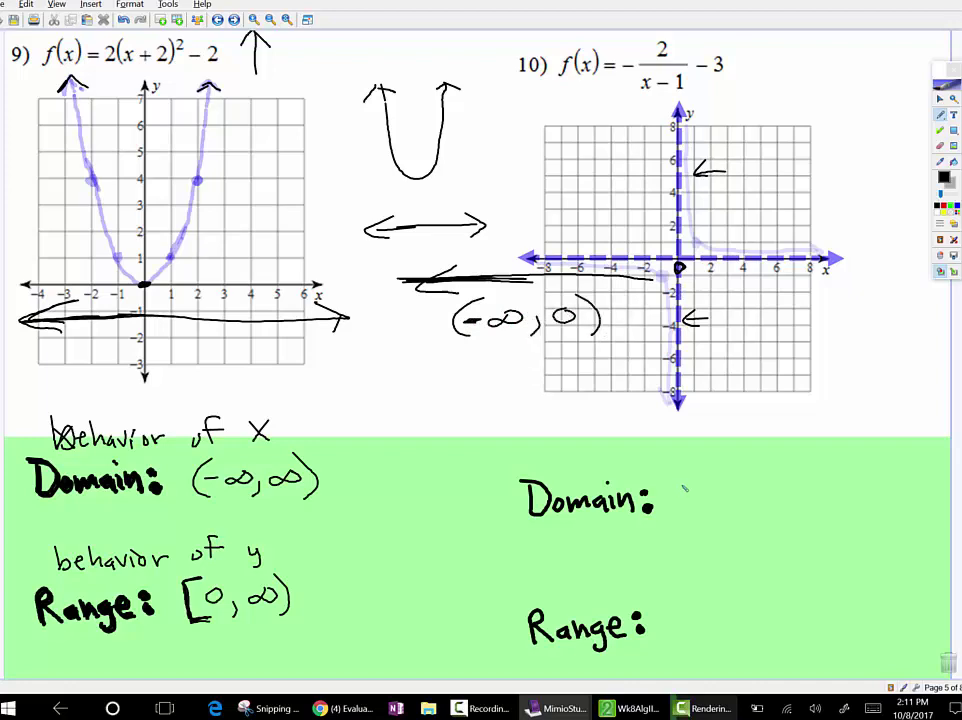
mouse_move(691, 478)
mouse_down()
mouse_move(690, 510)
mouse_move(700, 490)
mouse_move(737, 489)
mouse_move(742, 505)
mouse_move(768, 483)
mouse_move(790, 481)
mouse_move(789, 500)
mouse_up()
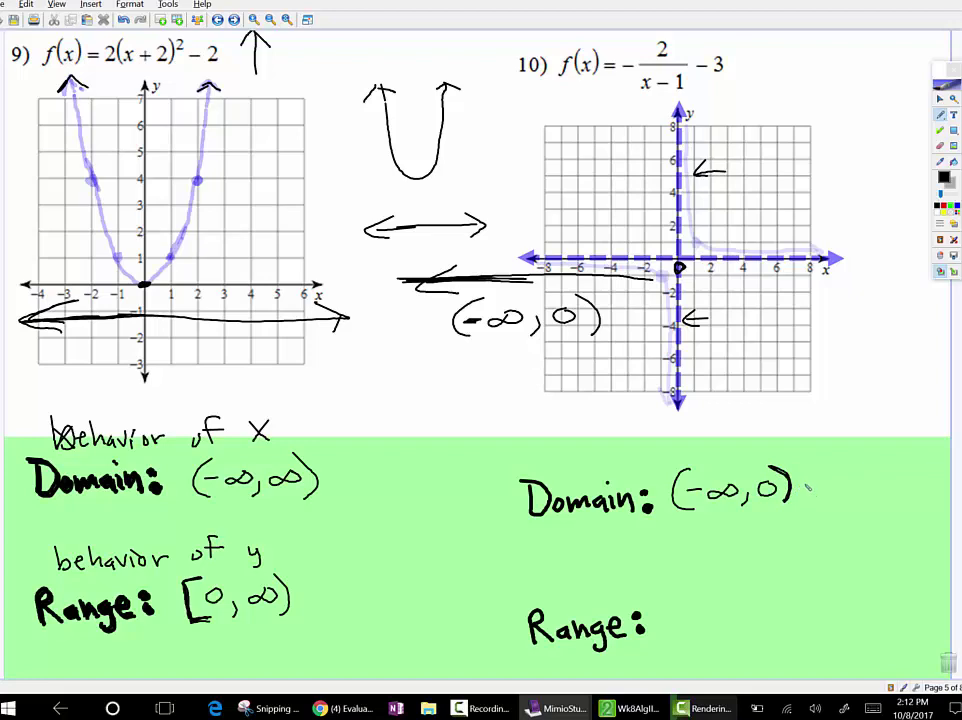
Complete problem 10's domain as (-∞, 0) ∪ (0, ∞) and add a rightward arrow on the upper branch
drag(807, 484, 846, 503)
mouse_move(857, 479)
mouse_down()
mouse_move(852, 492)
mouse_move(858, 479)
mouse_move(870, 505)
mouse_up()
drag(712, 250, 880, 253)
drag(866, 244, 866, 262)
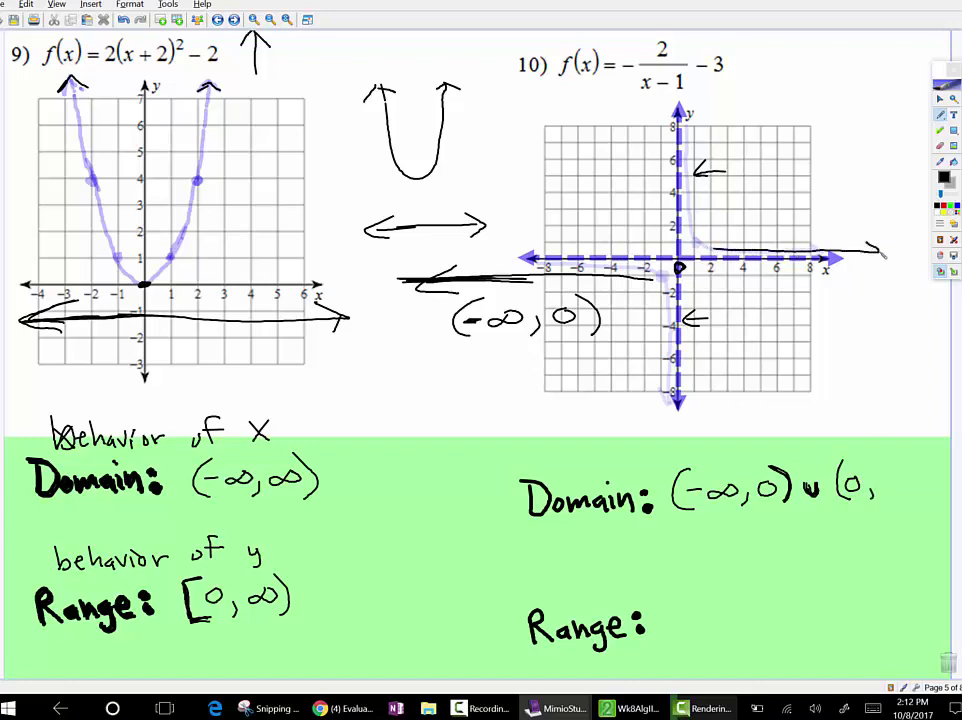
mouse_move(878, 480)
mouse_down()
mouse_move(892, 488)
mouse_move(908, 480)
mouse_move(913, 498)
mouse_up()
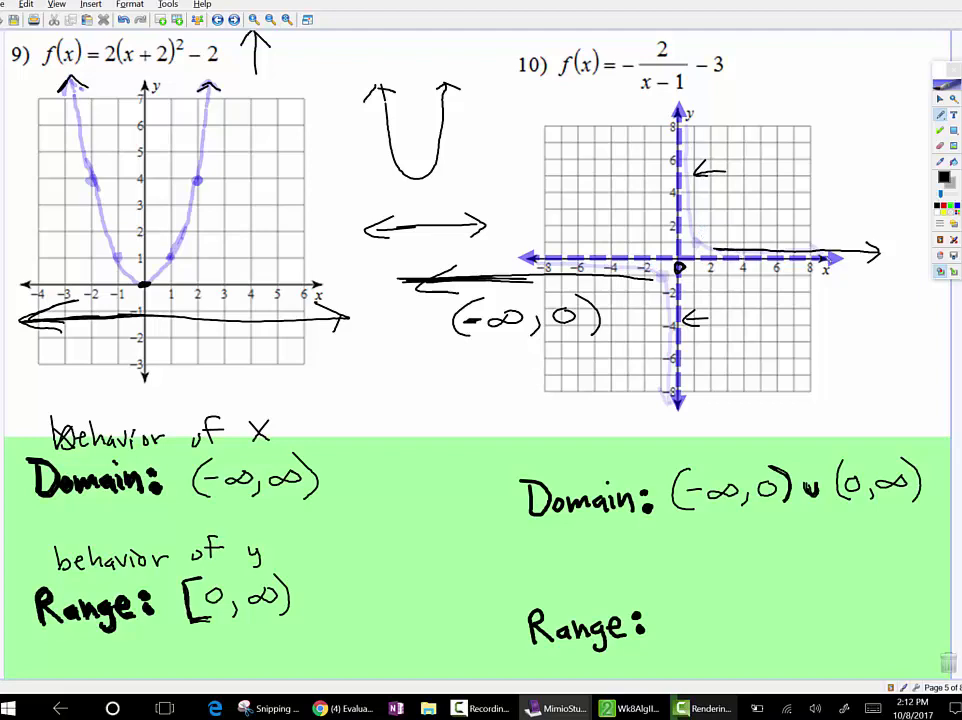
Trace graph 10's two branches in black and write the range as (-∞, 0) ∪ (0
mouse_move(712, 249)
mouse_down()
mouse_move(694, 236)
mouse_move(690, 215)
mouse_move(687, 104)
mouse_up()
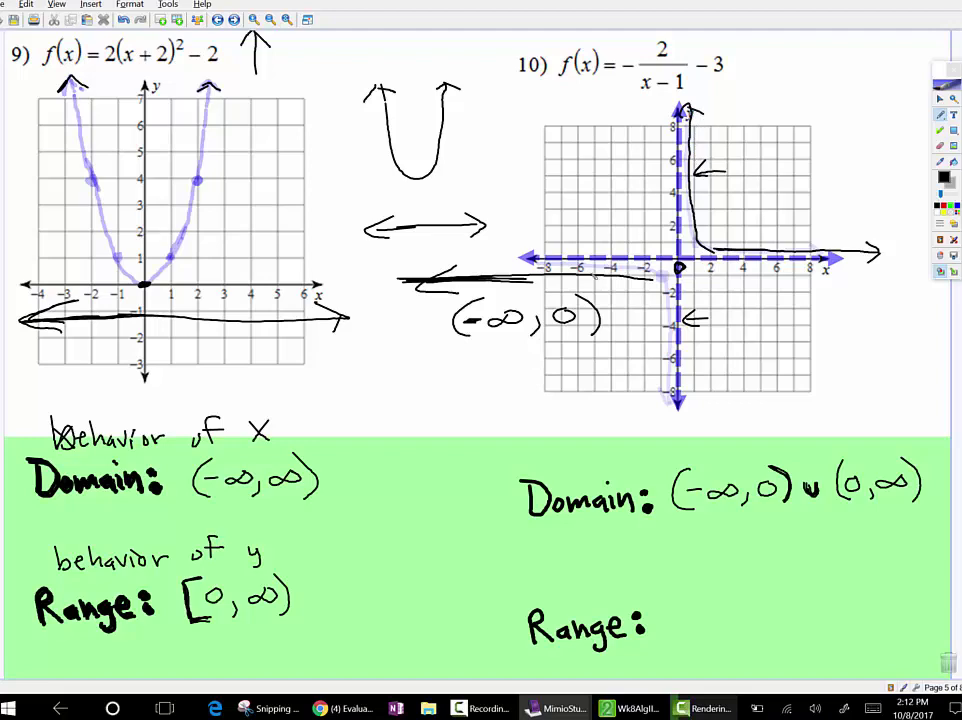
mouse_move(576, 268)
mouse_down()
mouse_move(658, 279)
mouse_move(665, 289)
mouse_move(665, 399)
mouse_up()
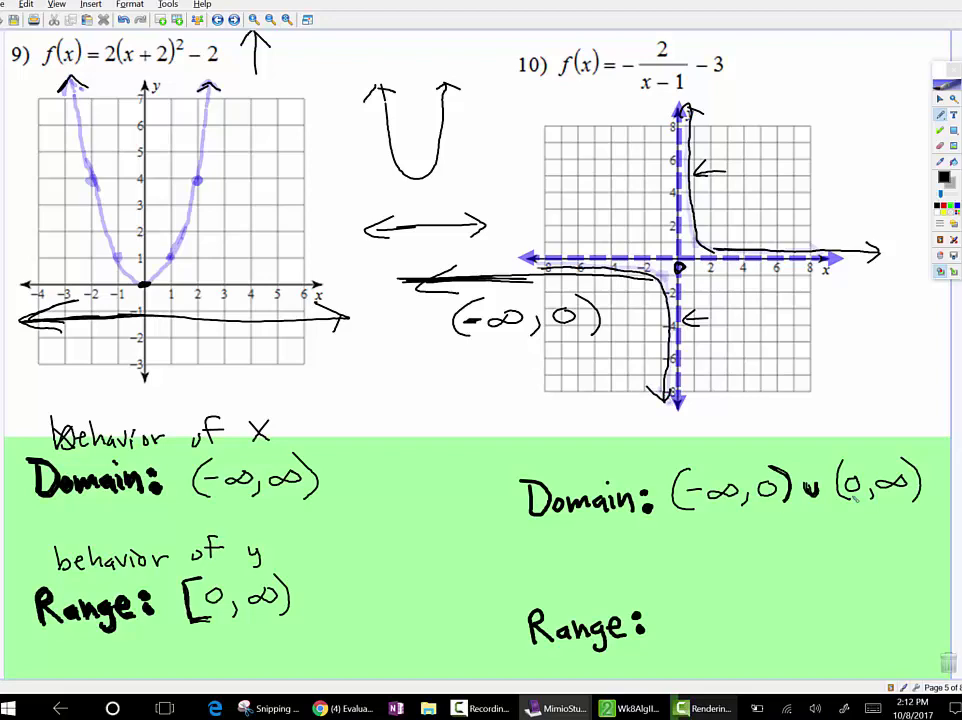
mouse_move(680, 606)
mouse_down()
mouse_move(673, 634)
mouse_move(711, 621)
mouse_up()
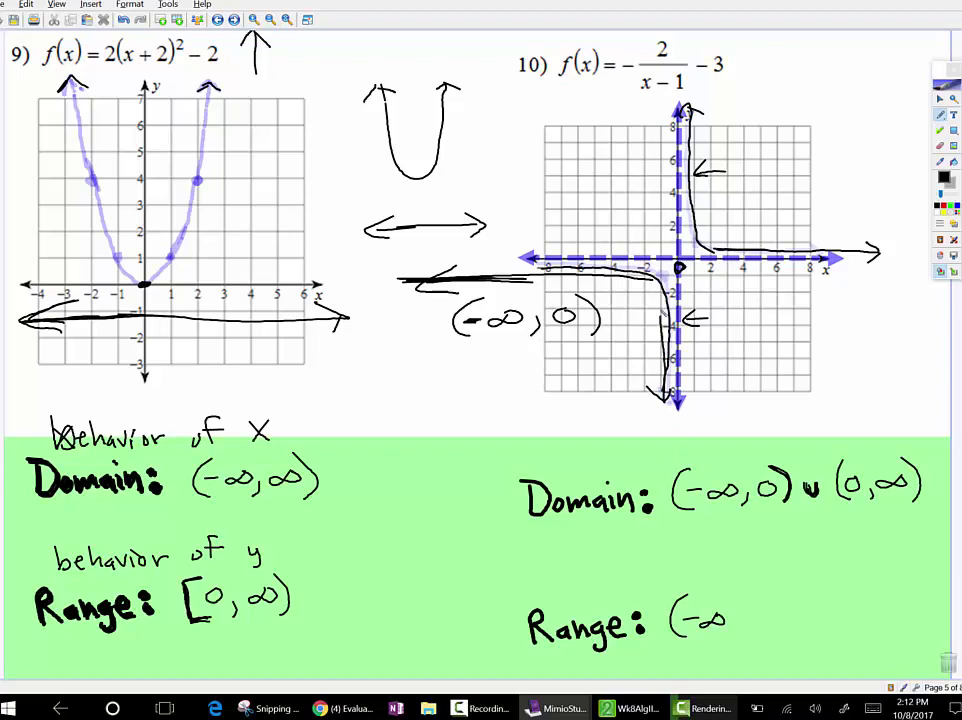
mouse_move(721, 619)
mouse_down()
mouse_move(719, 630)
mouse_move(736, 619)
mouse_move(747, 636)
mouse_move(786, 613)
mouse_move(809, 632)
mouse_up()
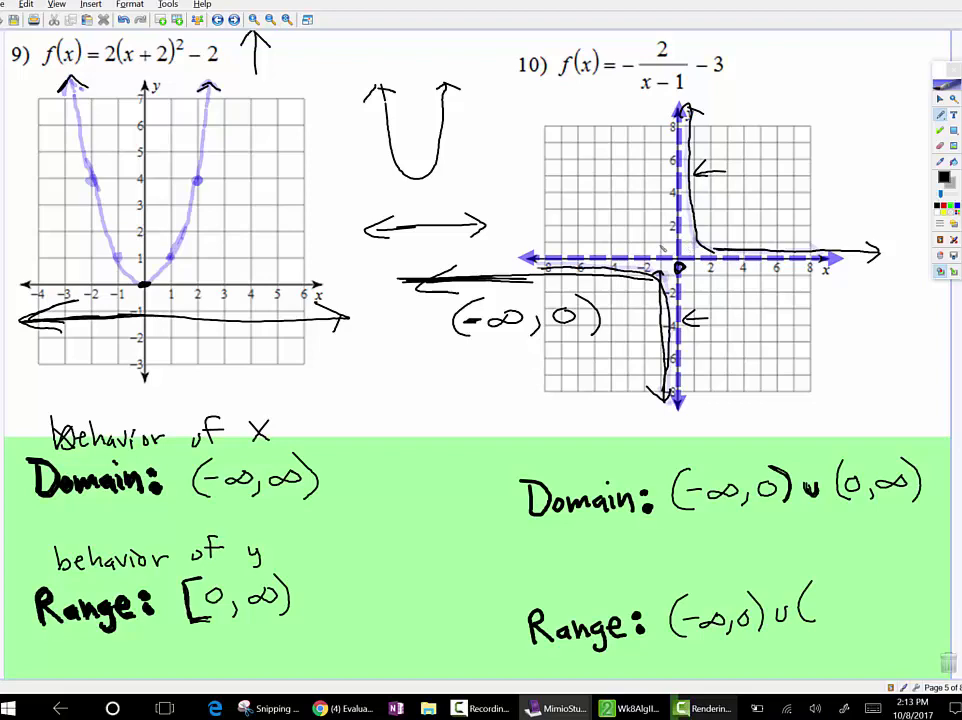
mouse_move(818, 598)
mouse_down()
mouse_move(826, 619)
mouse_move(856, 600)
mouse_move(883, 620)
mouse_up()
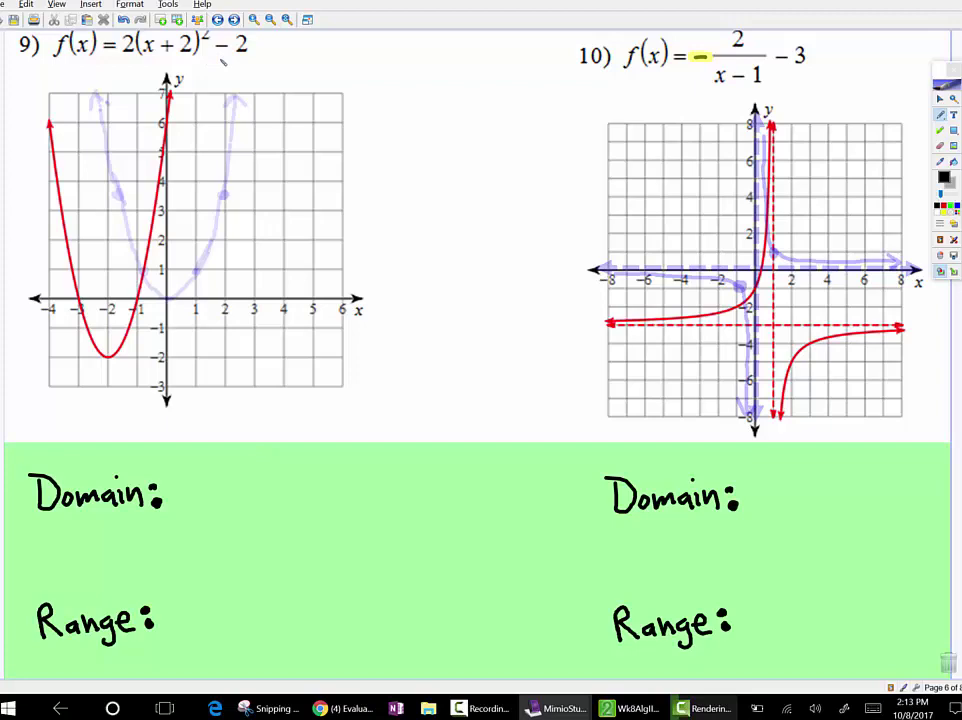
Zoom out, switch to red ink, underline −2, write 'shifted Down 2', and dot the origin and (0, −2)
click(287, 19)
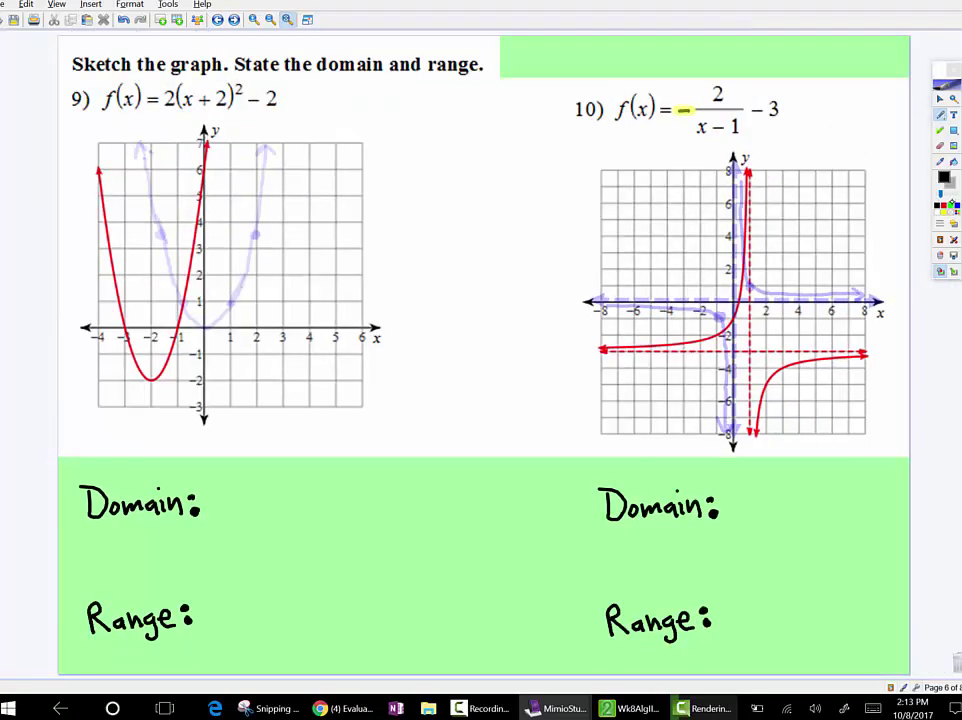
click(943, 205)
drag(262, 112, 279, 113)
mouse_move(400, 148)
mouse_down()
mouse_move(387, 167)
mouse_move(429, 168)
mouse_move(444, 142)
mouse_move(478, 162)
mouse_move(490, 140)
mouse_move(508, 160)
mouse_move(512, 142)
mouse_move(398, 178)
mouse_up()
mouse_move(529, 148)
mouse_down()
mouse_move(558, 156)
mouse_move(598, 155)
mouse_up()
click(205, 328)
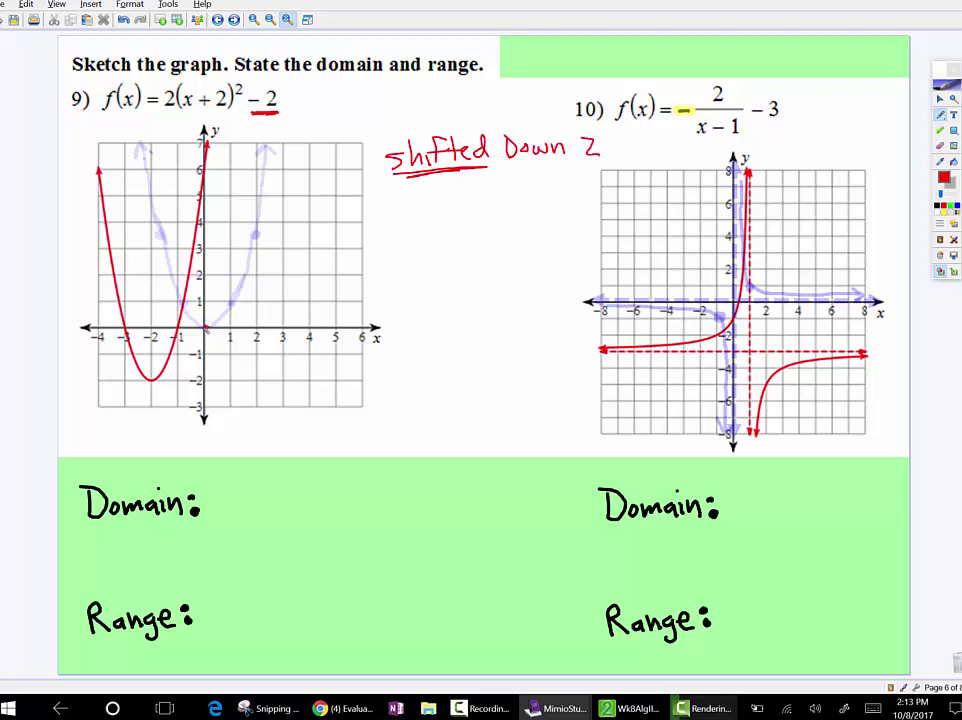
click(204, 380)
Underline x + 2, circle its +2, and sketch a small working diagram beside graph 9
mouse_move(189, 115)
mouse_down()
mouse_move(220, 117)
mouse_move(206, 121)
mouse_up()
mouse_move(428, 342)
mouse_down()
mouse_move(440, 360)
mouse_move(492, 366)
mouse_move(455, 374)
mouse_move(501, 373)
mouse_up()
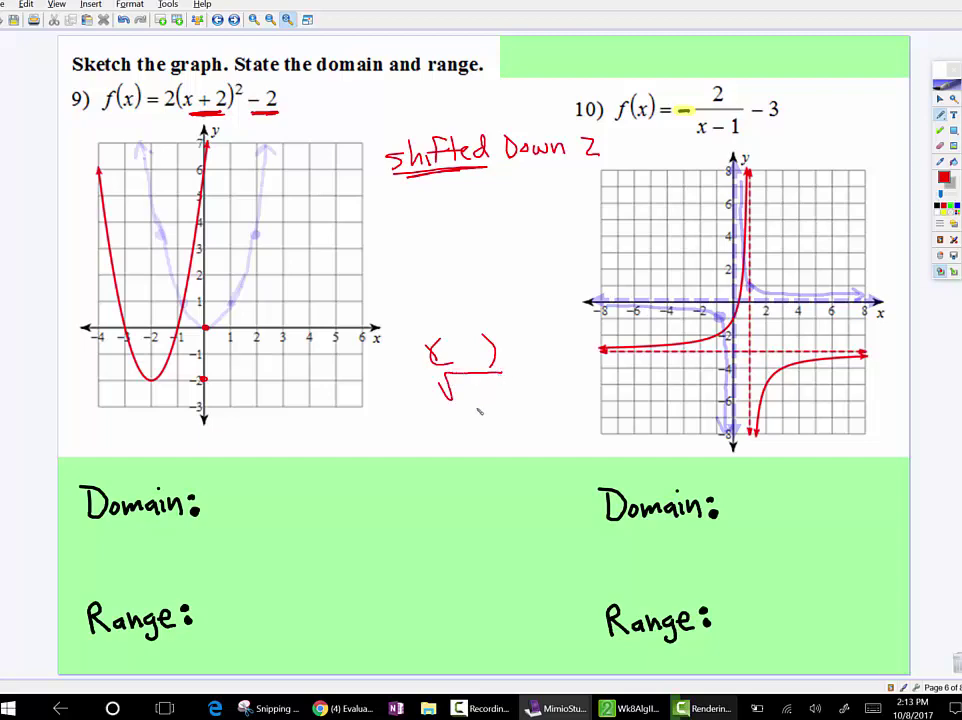
drag(446, 405, 446, 428)
mouse_move(501, 400)
mouse_down()
mouse_move(502, 430)
mouse_move(476, 452)
mouse_move(441, 452)
mouse_move(457, 478)
mouse_move(509, 476)
mouse_up()
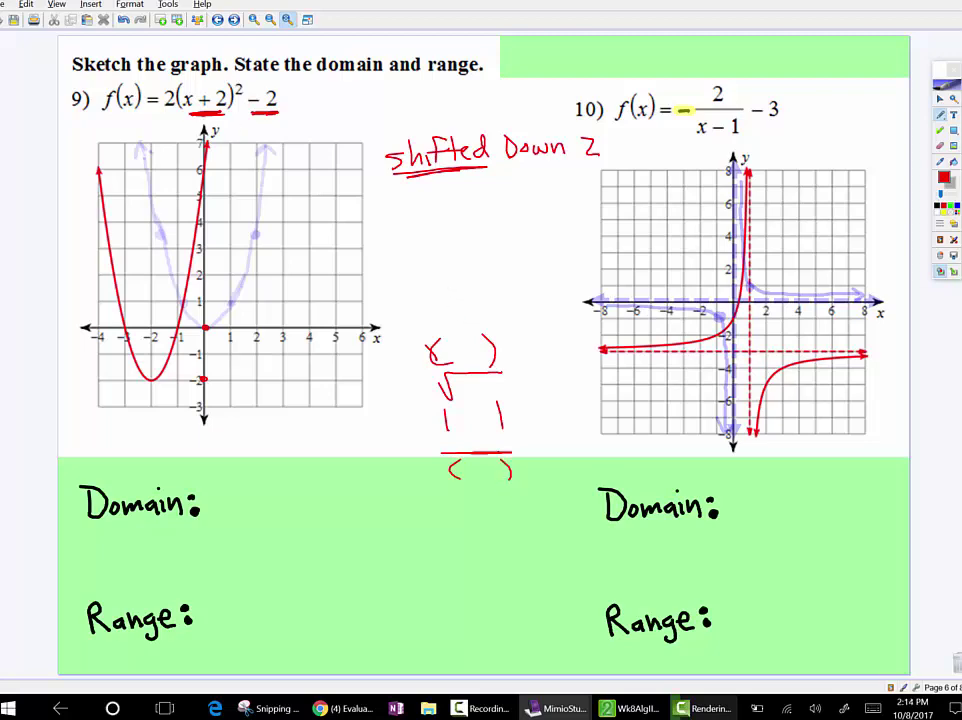
drag(204, 129, 213, 135)
Write 'shift left 2' below the first note, emphasise the exponent 2, and dot (1, 1)
mouse_move(408, 192)
mouse_down()
mouse_move(443, 205)
mouse_move(453, 187)
mouse_move(458, 200)
mouse_move(455, 190)
mouse_move(490, 182)
mouse_move(512, 197)
mouse_move(516, 176)
mouse_move(566, 191)
mouse_up()
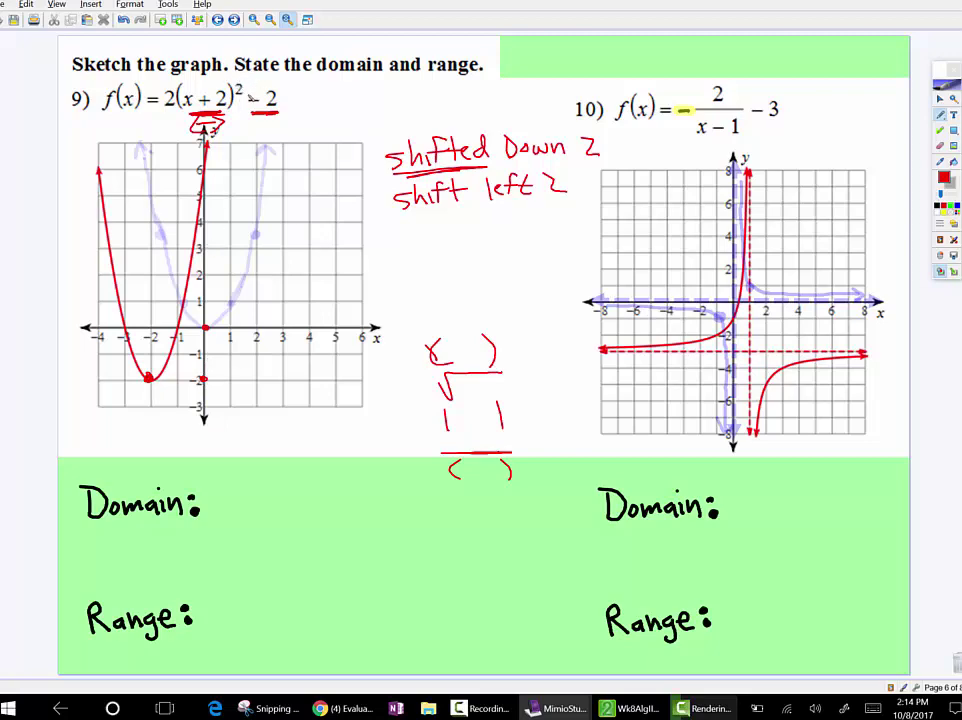
drag(235, 86, 244, 96)
click(229, 302)
click(231, 302)
Dot the x-intercept near (−1, 0), darken (1, 1), and scribble out an unwanted note
click(177, 328)
click(232, 305)
mouse_move(400, 225)
mouse_down()
mouse_move(413, 235)
mouse_move(462, 232)
mouse_up()
drag(398, 236, 420, 228)
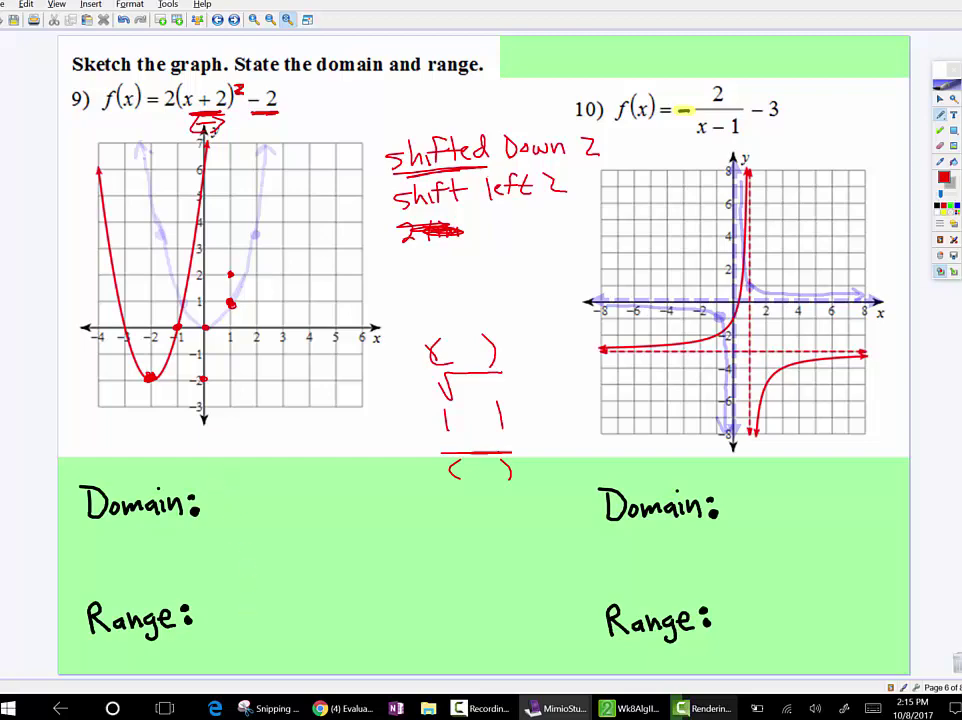
Write range [−2, ∞), mark y = −2, sketch a large red parabola, and begin domain (−∞, ∞)
mouse_move(231, 600)
mouse_down()
mouse_move(220, 610)
mouse_move(232, 629)
mouse_move(239, 613)
mouse_move(262, 612)
mouse_move(271, 627)
mouse_up()
drag(201, 379, 211, 378)
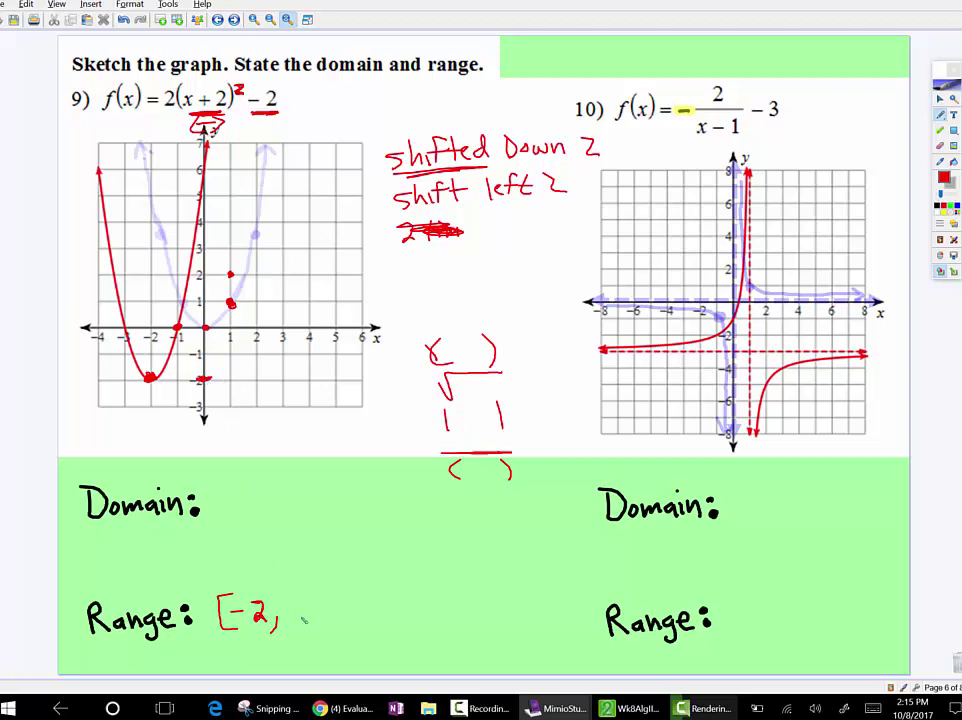
mouse_move(312, 608)
mouse_down()
mouse_move(330, 604)
mouse_move(312, 610)
mouse_move(340, 628)
mouse_up()
mouse_move(170, 458)
mouse_down()
mouse_move(219, 411)
mouse_move(276, 308)
mouse_move(335, 149)
mouse_move(312, 126)
mouse_move(362, 130)
mouse_up()
mouse_move(175, 455)
mouse_down()
mouse_move(128, 415)
mouse_move(88, 352)
mouse_move(58, 255)
mouse_up()
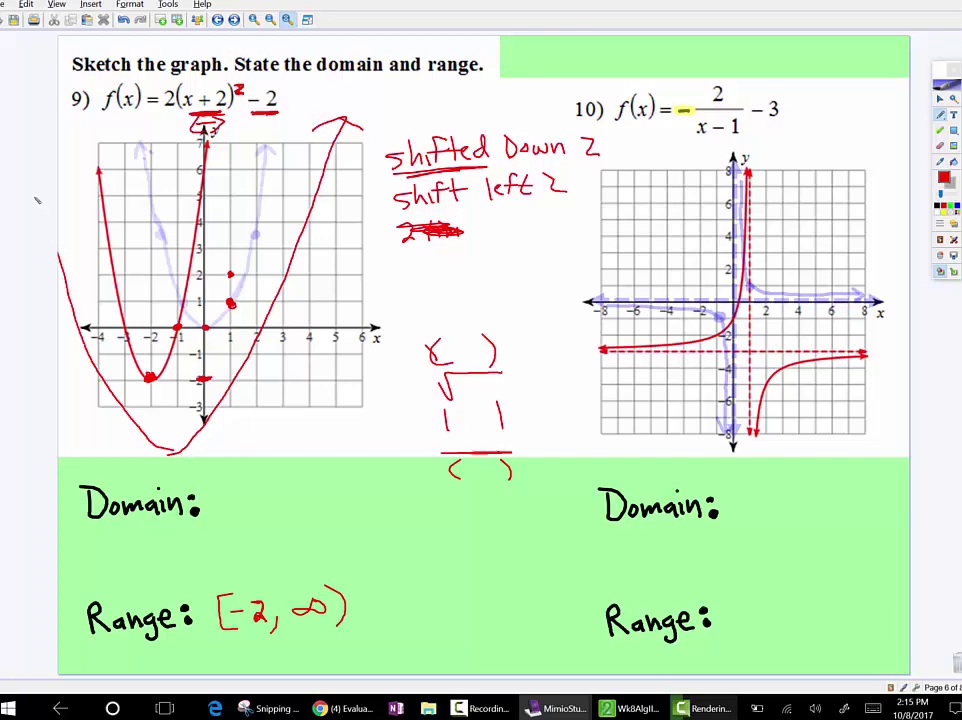
mouse_move(231, 485)
mouse_down()
mouse_move(230, 516)
mouse_move(268, 501)
mouse_move(262, 508)
mouse_move(300, 511)
mouse_move(292, 523)
mouse_move(325, 501)
mouse_move(313, 508)
mouse_move(350, 518)
mouse_up()
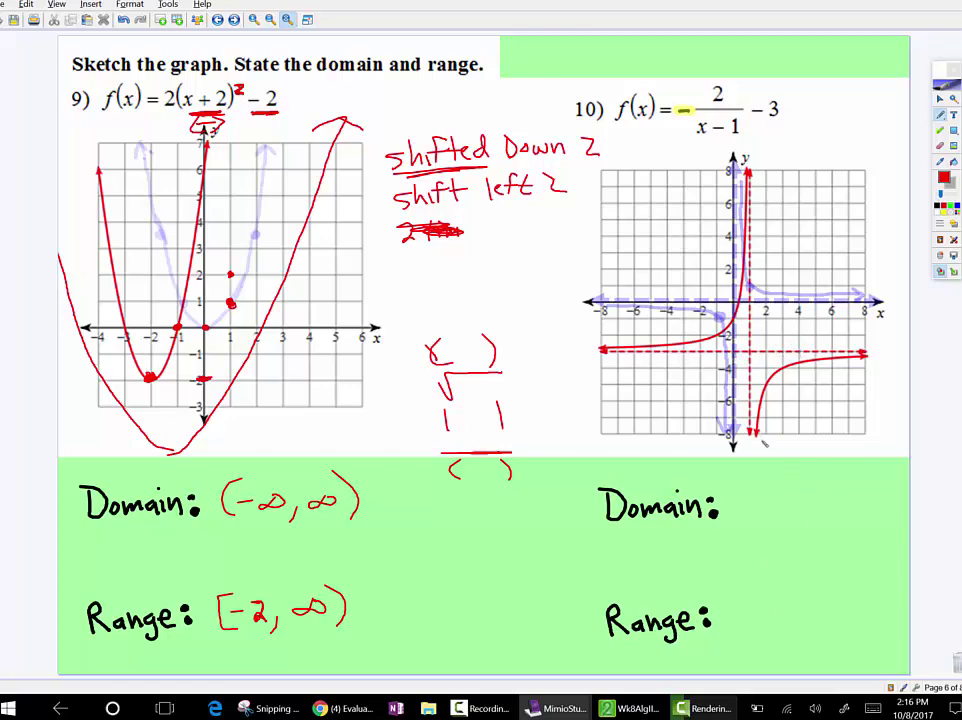
Write problem 10's range (−∞, −3) ∪ (−3, ∞) in red and retrace the graph's lower right branch
mouse_move(737, 601)
mouse_down()
mouse_move(734, 621)
mouse_move(777, 606)
mouse_up()
mouse_move(763, 431)
mouse_down()
mouse_move(760, 366)
mouse_move(768, 367)
mouse_up()
drag(791, 614, 789, 623)
mouse_move(795, 612)
mouse_down()
mouse_move(814, 620)
mouse_move(831, 602)
mouse_move(845, 621)
mouse_move(861, 607)
mouse_move(854, 620)
mouse_move(868, 621)
mouse_move(896, 606)
mouse_move(905, 622)
mouse_up()
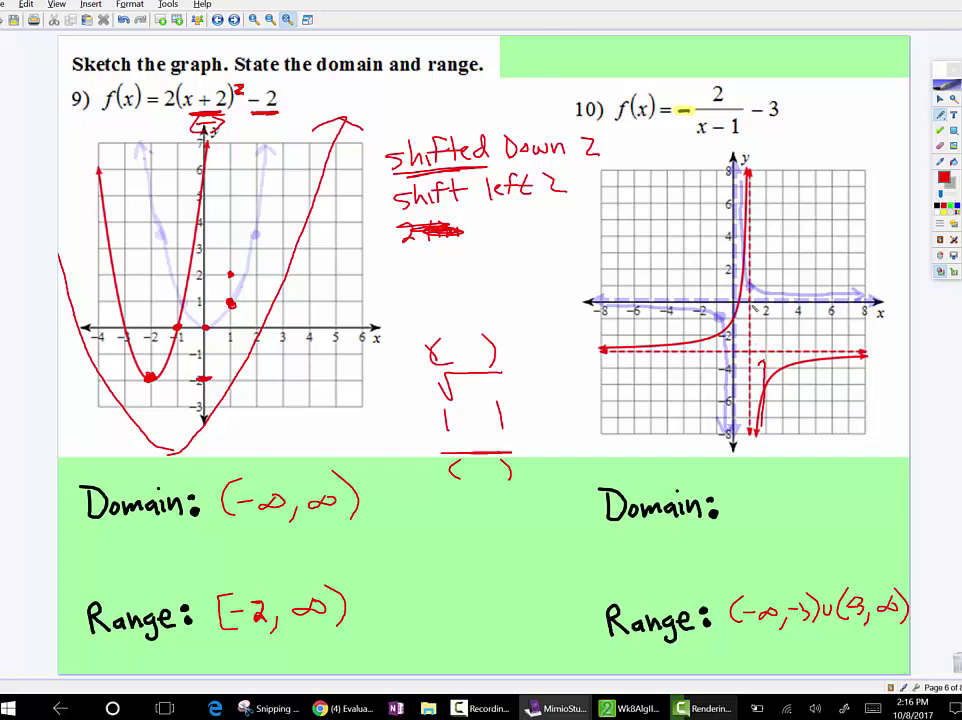
Write problem 10's domain (−∞, 1) ∪ (1, ∞) with horizontal guide lines, then turn to the next page
drag(744, 489, 740, 523)
mouse_move(588, 326)
mouse_down()
mouse_move(740, 328)
mouse_move(732, 335)
mouse_up()
mouse_move(745, 508)
mouse_down()
mouse_move(792, 506)
mouse_move(794, 514)
mouse_move(800, 488)
mouse_move(791, 485)
mouse_move(808, 501)
mouse_move(804, 527)
mouse_move(848, 517)
mouse_up()
mouse_move(755, 332)
mouse_down()
mouse_move(873, 331)
mouse_move(878, 342)
mouse_up()
mouse_move(847, 501)
mouse_down()
mouse_move(862, 517)
mouse_move(880, 497)
mouse_move(899, 512)
mouse_up()
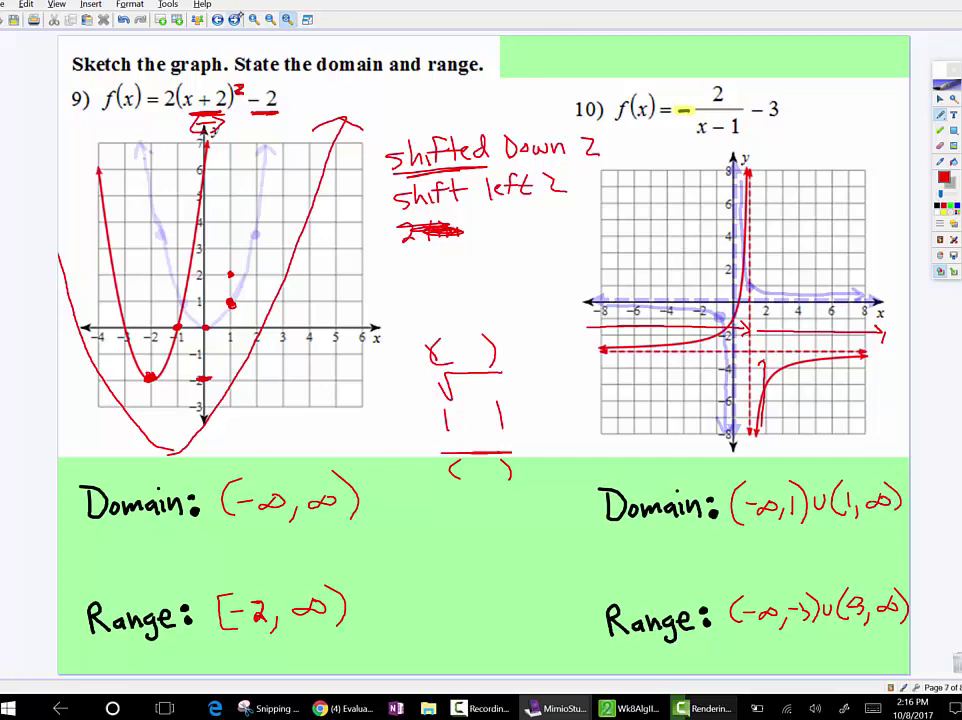
click(233, 19)
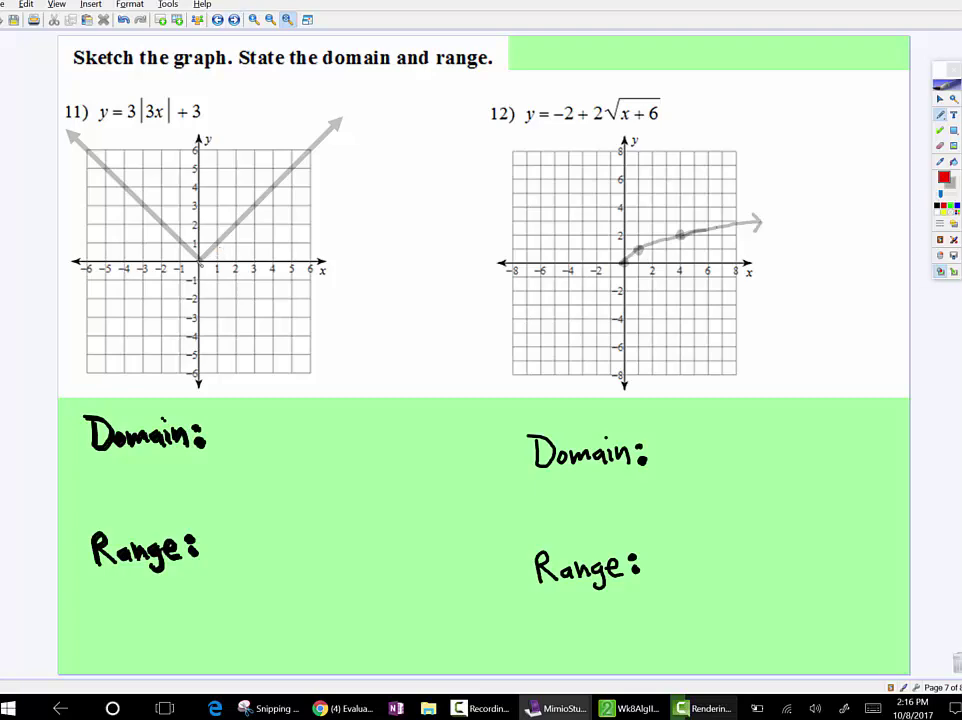
In black ink, write (−∞, ∞) after problem 11's Domain and note 'x-values' above it
drag(245, 421, 246, 452)
click(937, 205)
mouse_move(240, 418)
mouse_down()
mouse_move(252, 459)
mouse_move(252, 439)
mouse_move(284, 435)
mouse_move(293, 448)
mouse_move(292, 435)
mouse_move(314, 446)
mouse_move(344, 434)
mouse_move(329, 442)
mouse_move(364, 451)
mouse_up()
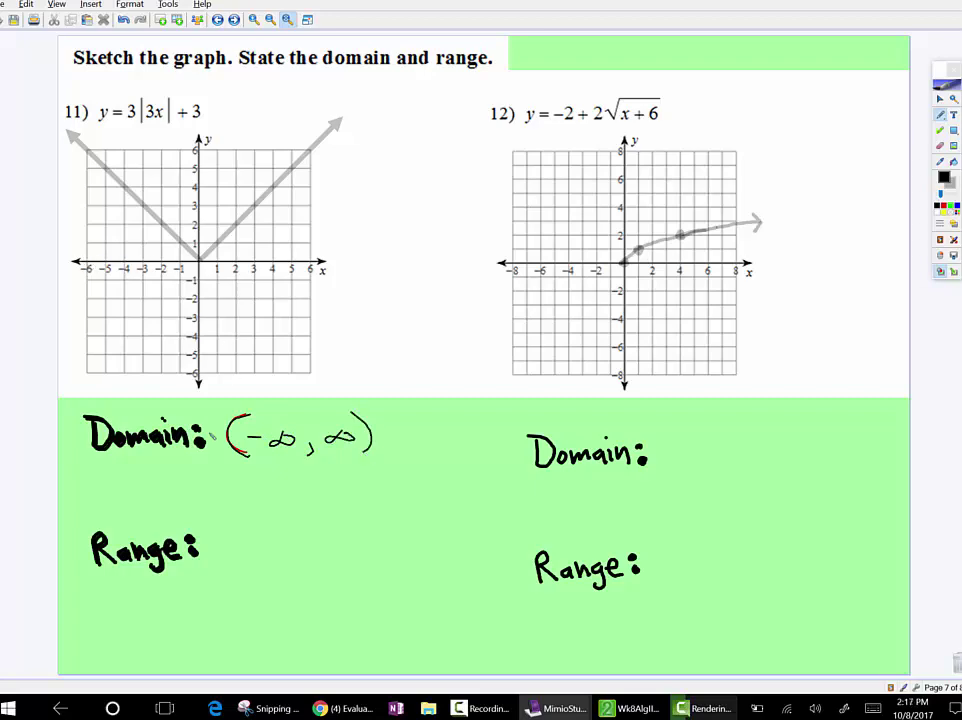
mouse_move(148, 403)
mouse_down()
mouse_move(203, 401)
mouse_move(211, 388)
mouse_move(242, 401)
mouse_up()
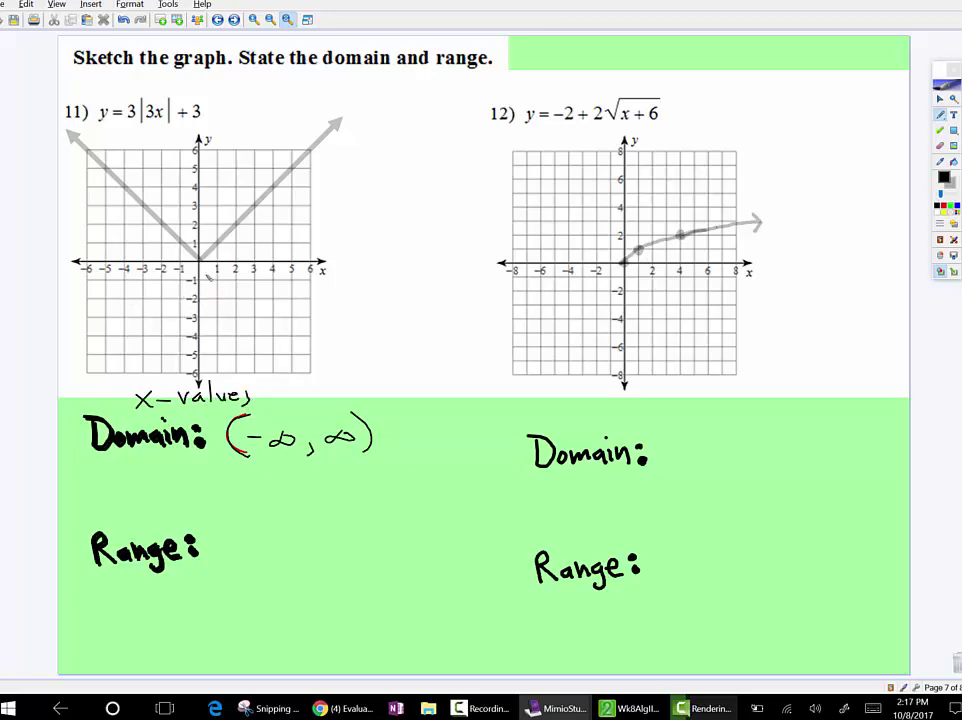
Sketch the wider V on graph 11 with arrowheads, dot its origin vertex, and write Range [0, ∞)
mouse_move(220, 259)
mouse_down()
mouse_move(385, 138)
mouse_move(396, 153)
mouse_up()
mouse_move(188, 260)
mouse_down()
mouse_move(146, 240)
mouse_move(60, 185)
mouse_up()
mouse_move(60, 185)
mouse_down()
mouse_move(67, 209)
mouse_move(92, 177)
mouse_up()
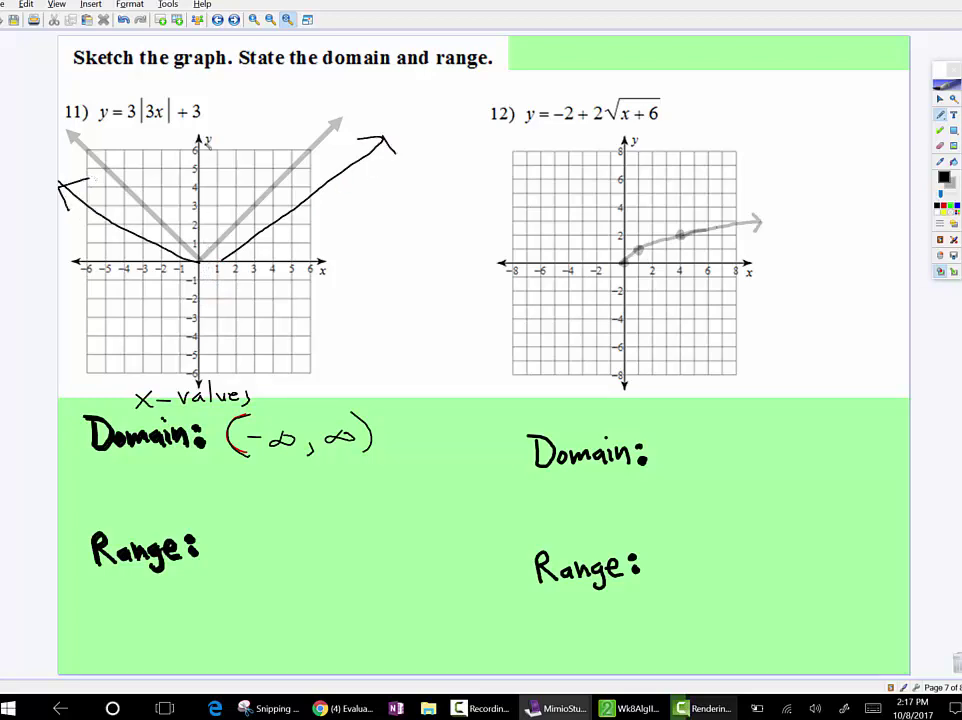
drag(197, 259, 204, 260)
mouse_move(230, 528)
mouse_down()
mouse_move(229, 568)
mouse_move(252, 541)
mouse_up()
mouse_move(270, 549)
mouse_down()
mouse_move(323, 538)
mouse_move(309, 523)
mouse_move(315, 562)
mouse_up()
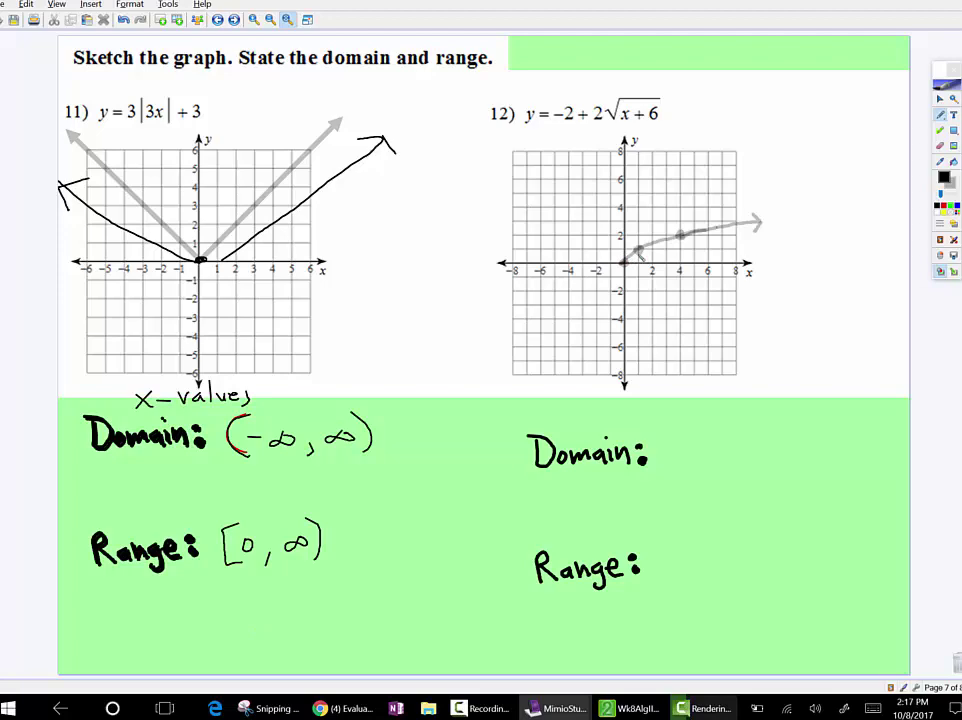
Dot graph 12's origin start point, write Domain [0, ∞), and begin the Range with [0
drag(621, 260, 627, 264)
mouse_move(686, 437)
mouse_down()
mouse_move(688, 469)
mouse_move(711, 455)
mouse_move(769, 453)
mouse_move(752, 452)
mouse_move(782, 468)
mouse_up()
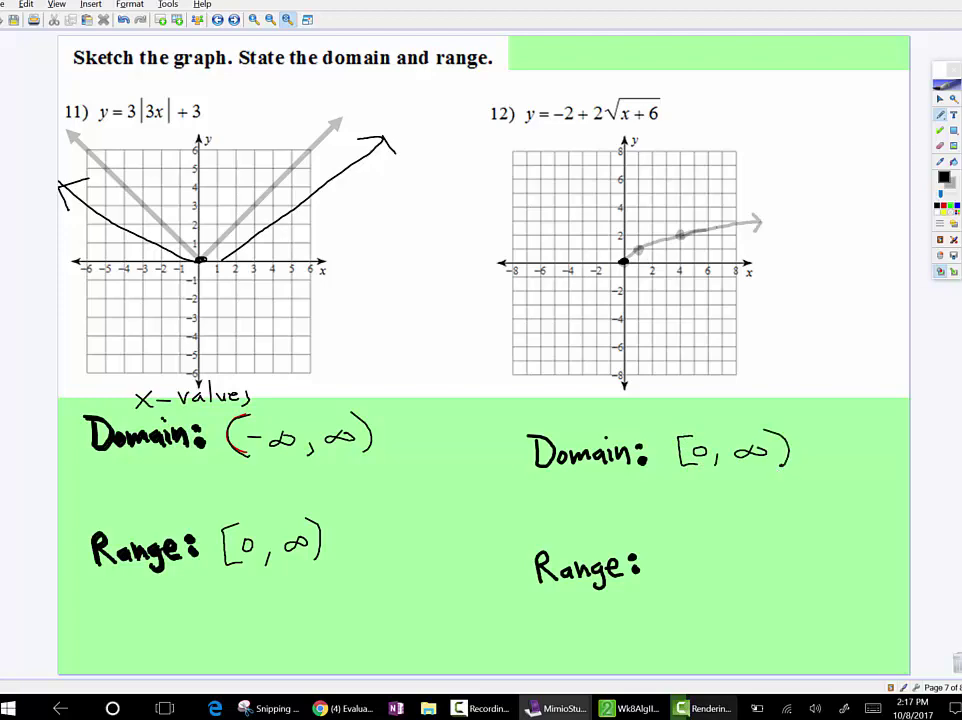
mouse_move(689, 549)
mouse_down()
mouse_move(682, 574)
mouse_move(696, 575)
mouse_up()
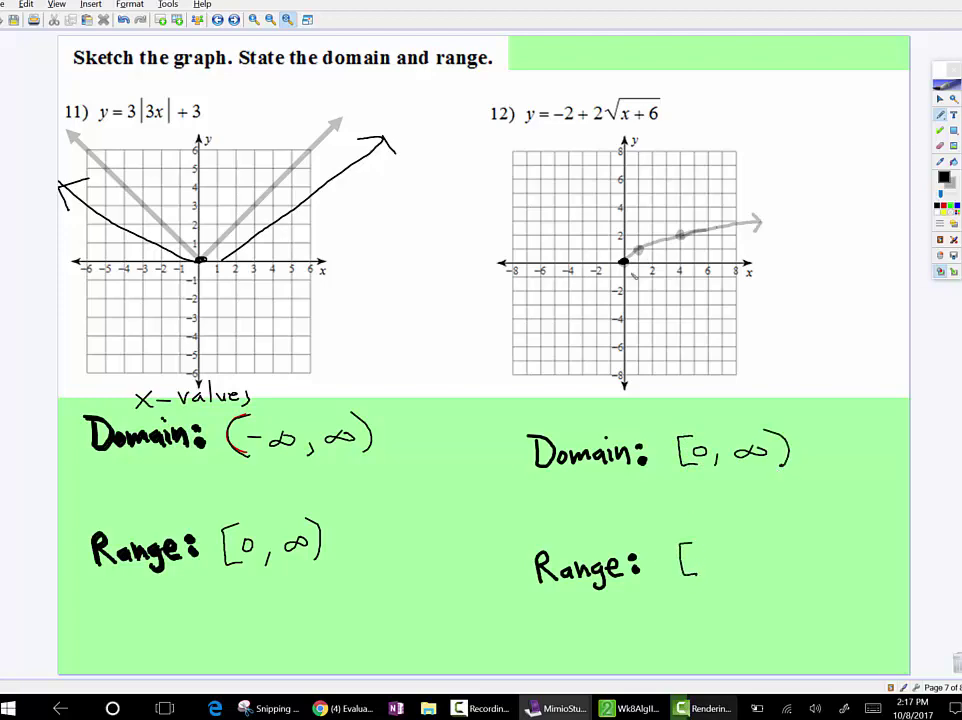